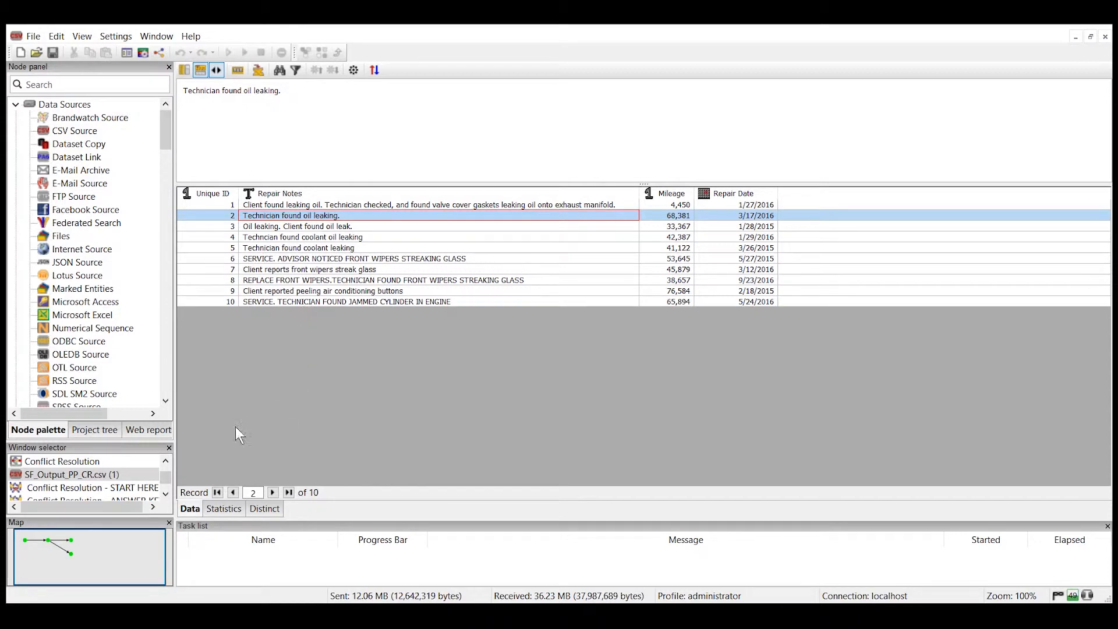
# Open the Conflict Resolution - START HERE node and inspect the WIPERS STREAKING and STREAKING GLASS matches of the car_issue entity.
pyautogui.click(93, 463)
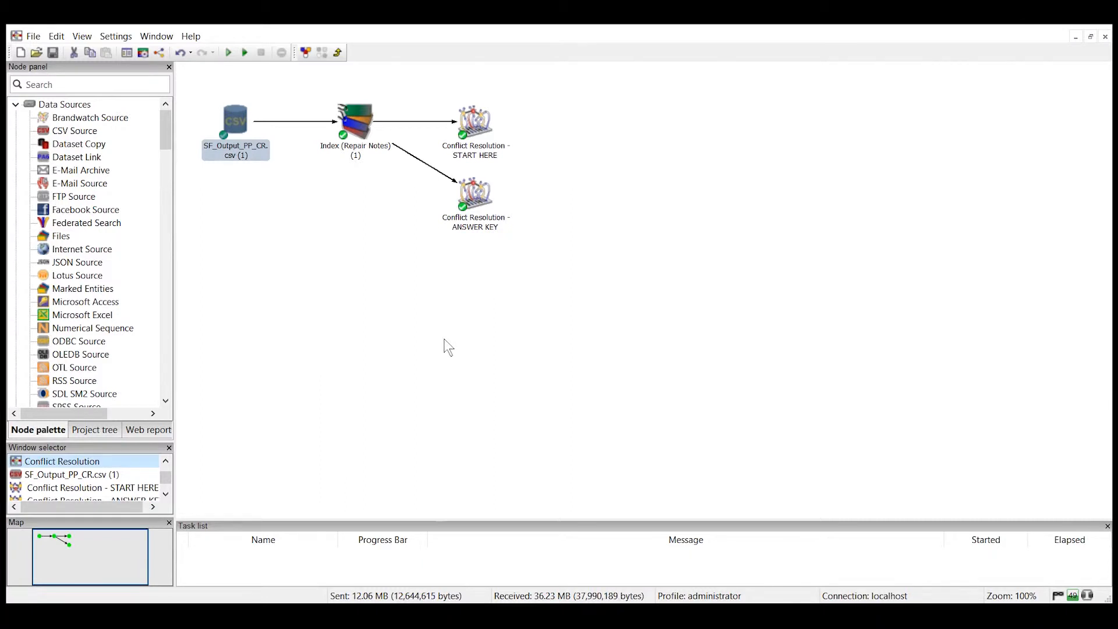
pyautogui.doubleClick(473, 124)
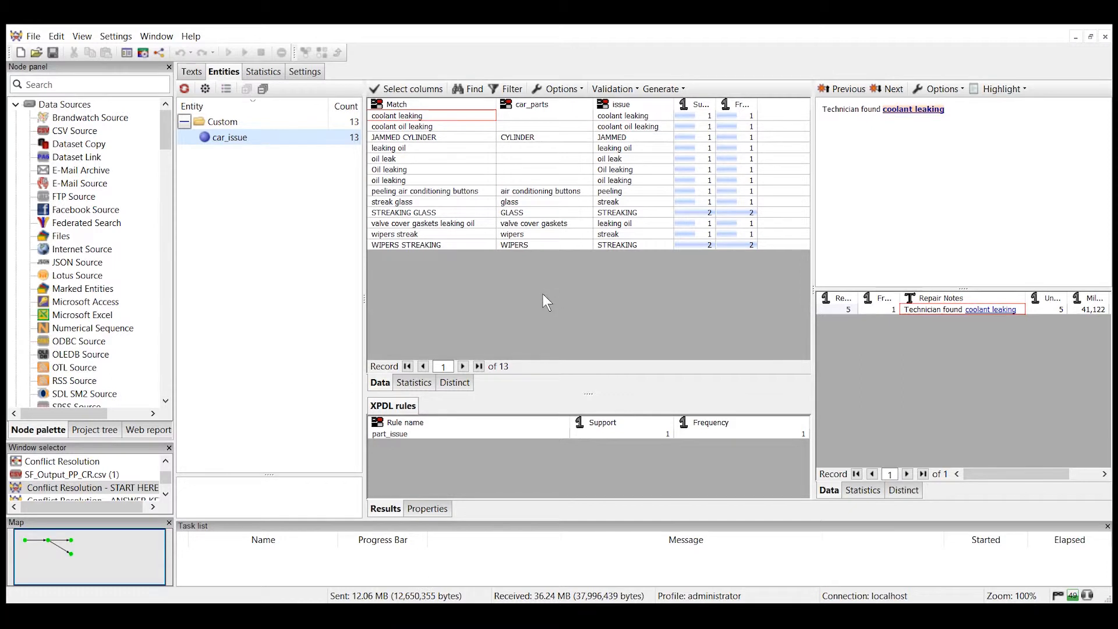
pyautogui.click(396, 244)
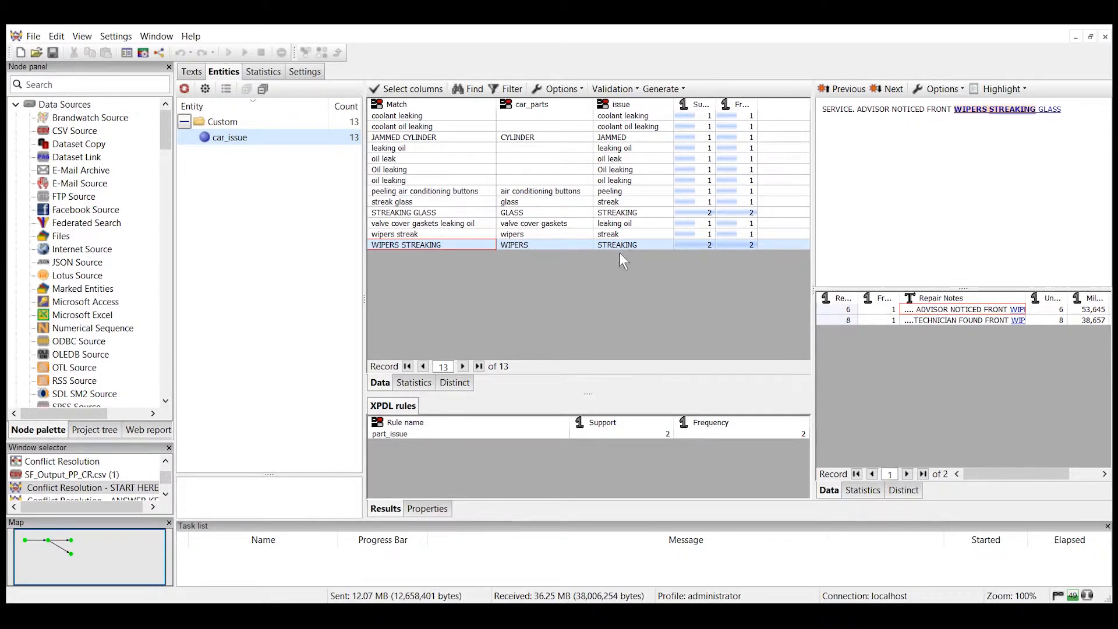
pyautogui.click(395, 214)
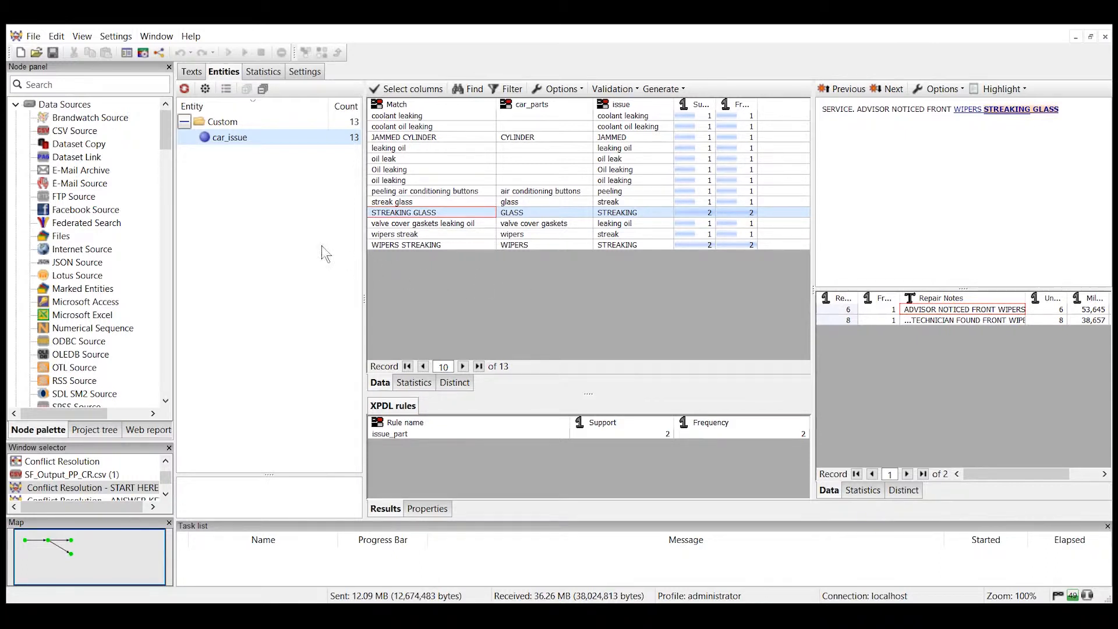
# Add a conflict resolution pair to the car_issue entity's properties with Custom/car_issue as Participant A's name.
pyautogui.click(205, 90)
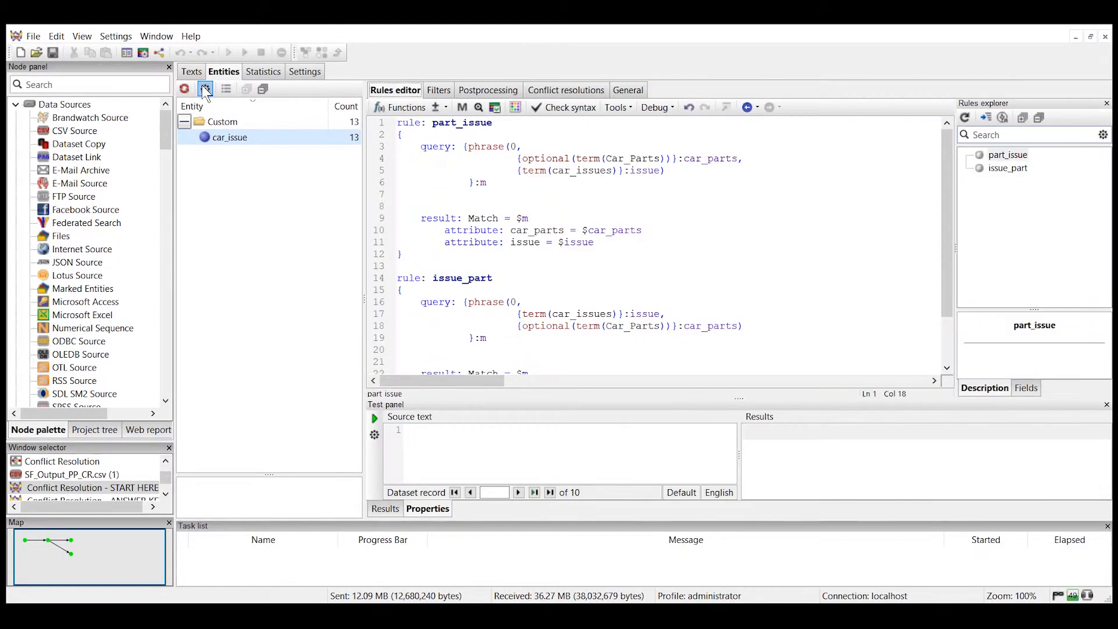
pyautogui.click(565, 92)
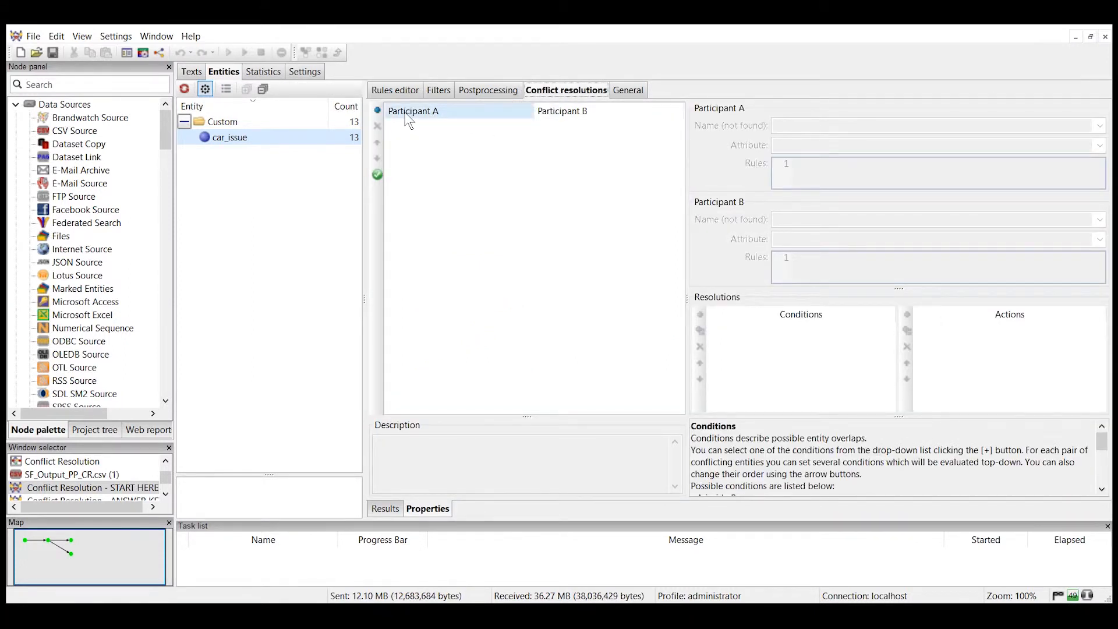
pyautogui.click(377, 111)
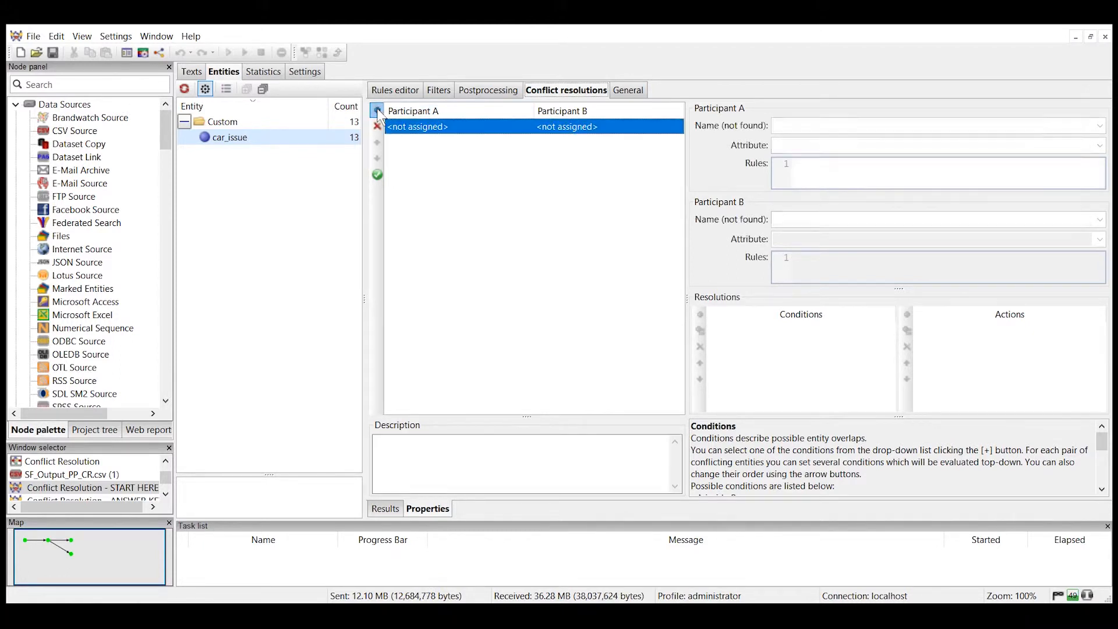
pyautogui.click(808, 125)
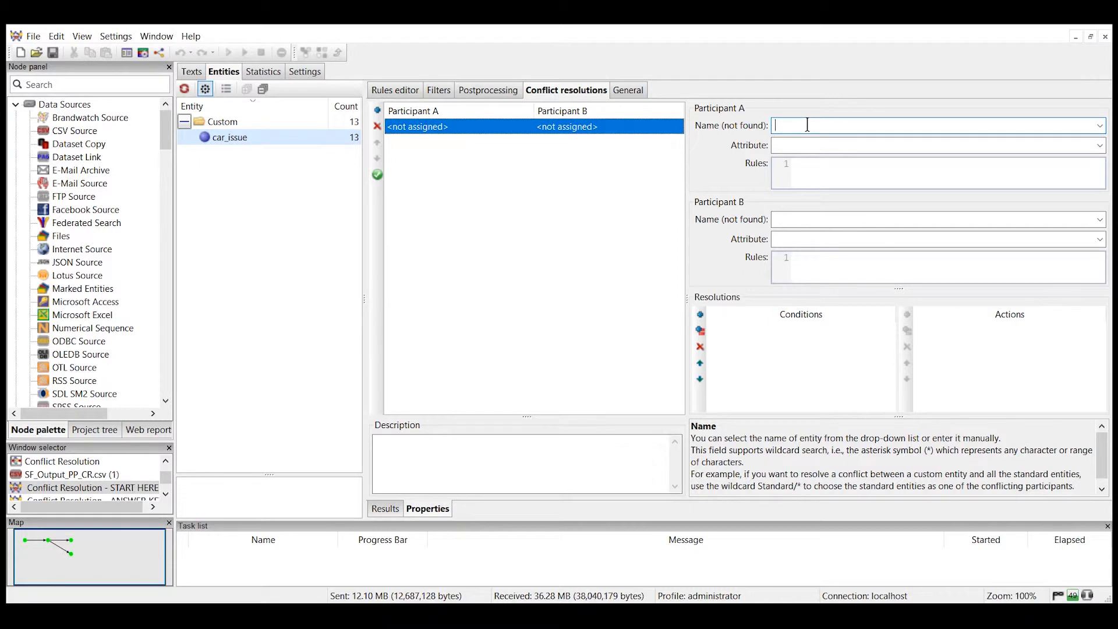
pyautogui.write('Custom/')
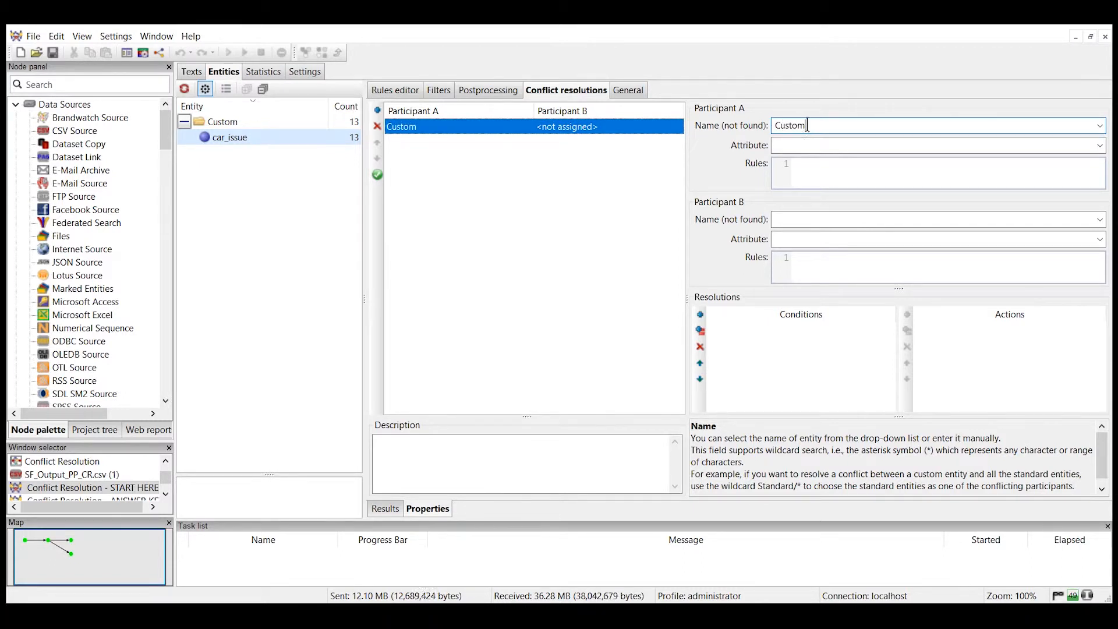
pyautogui.write('car_issue')
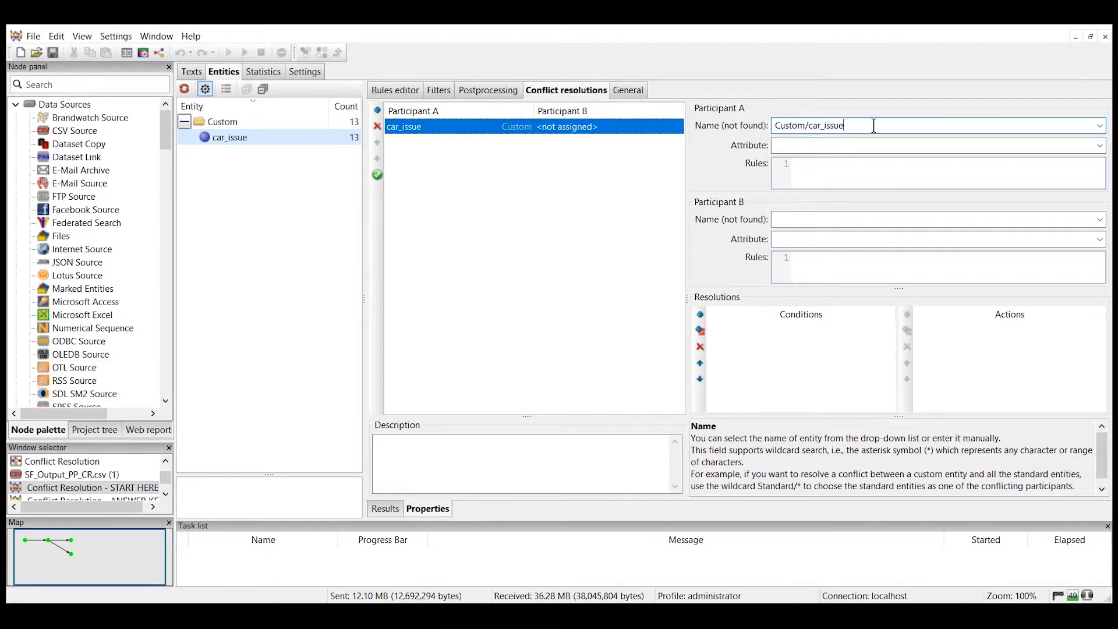
# Copy Participant A's name, Custom/car_issue, into Participant B's name.
pyautogui.moveTo(874, 126); pyautogui.dragTo(778, 125)
pyautogui.rightClick(779, 126)
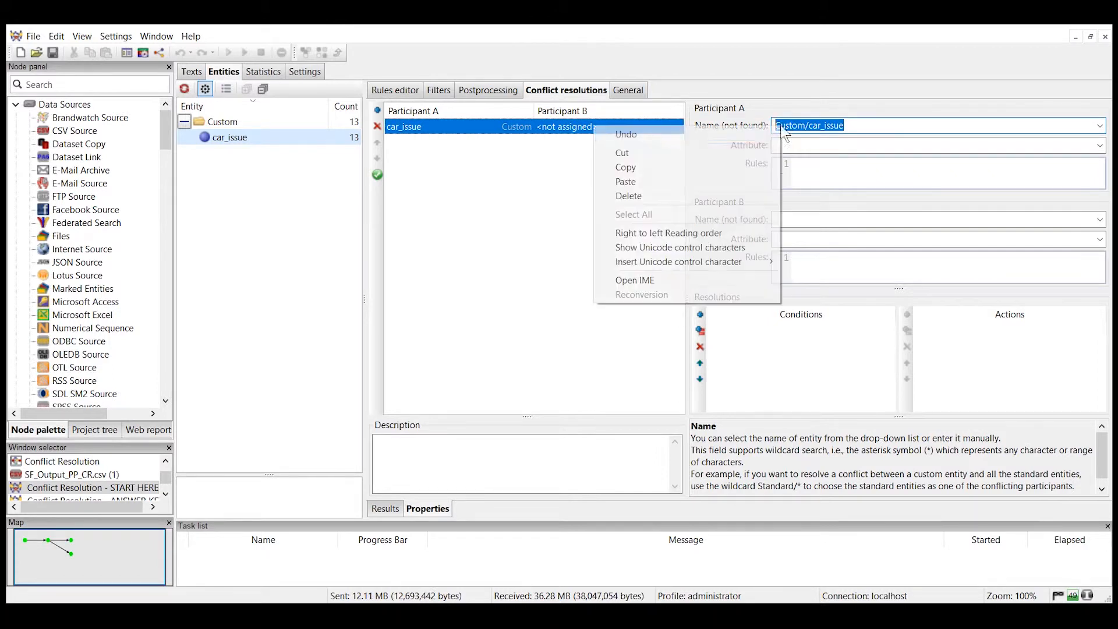
pyautogui.click(736, 167)
pyautogui.rightClick(798, 219)
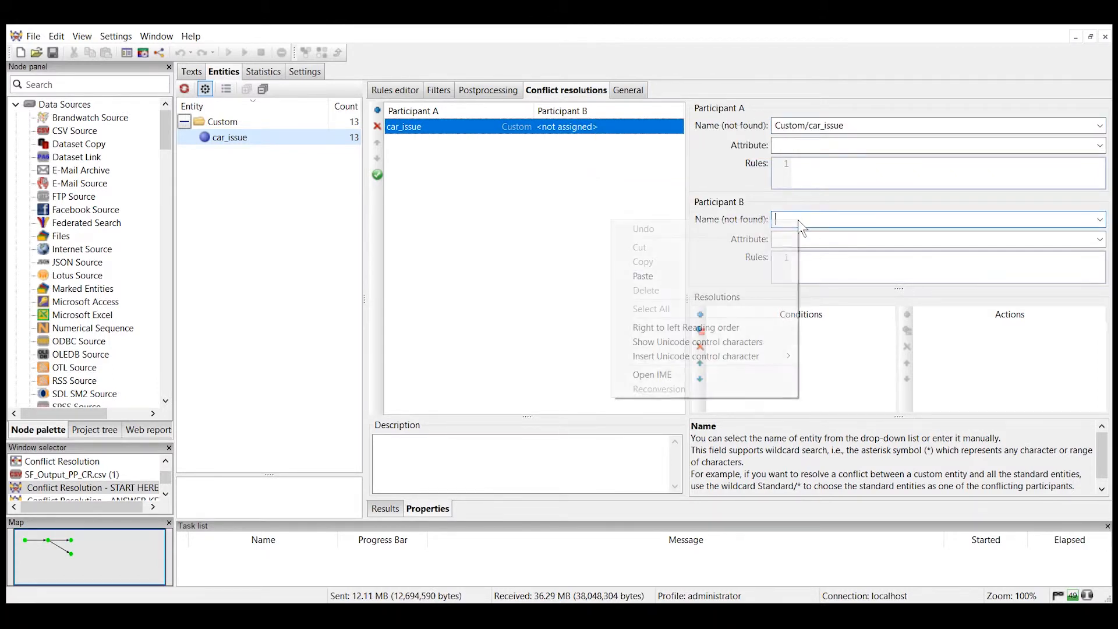
pyautogui.click(766, 281)
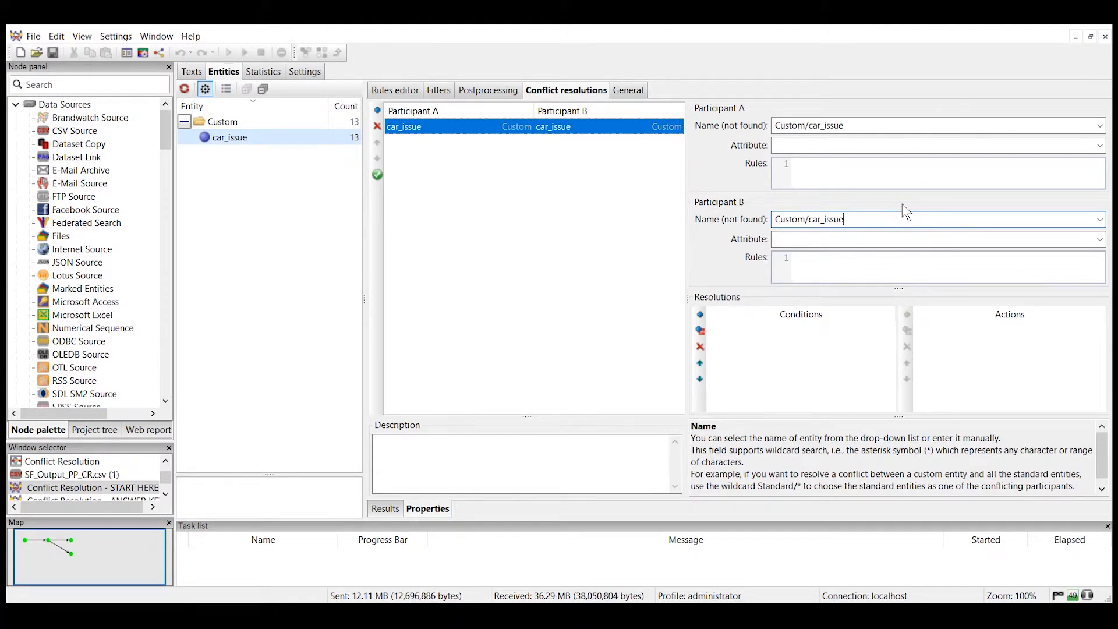
# Assign the rule part_issue to Participant A and the rule issue_part to Participant B.
pyautogui.click(809, 165)
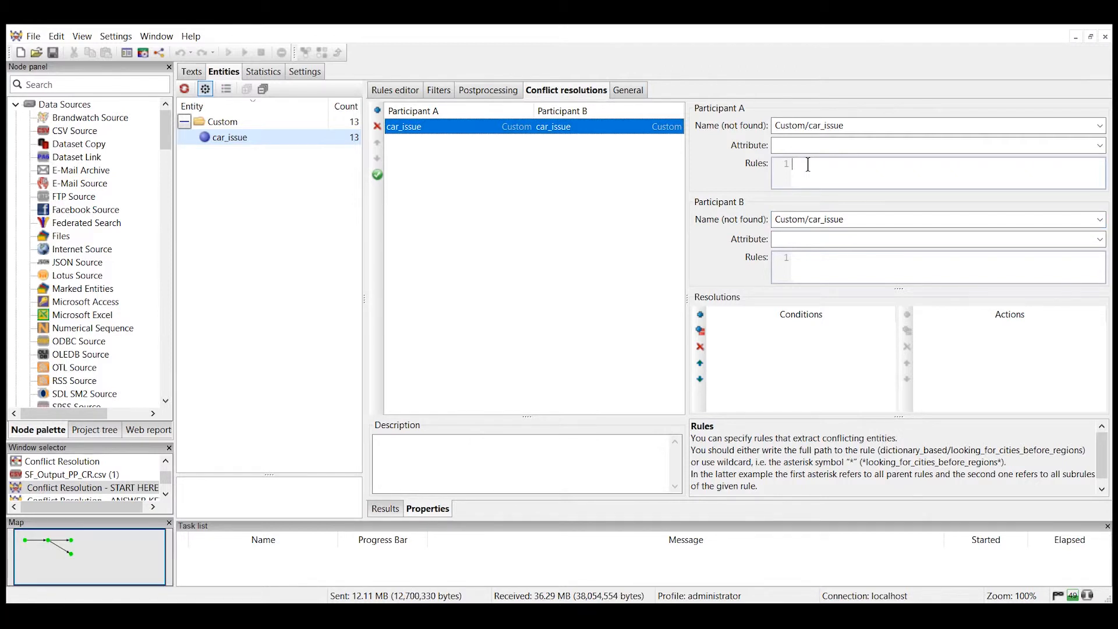
pyautogui.write('part_issue')
pyautogui.click(822, 220)
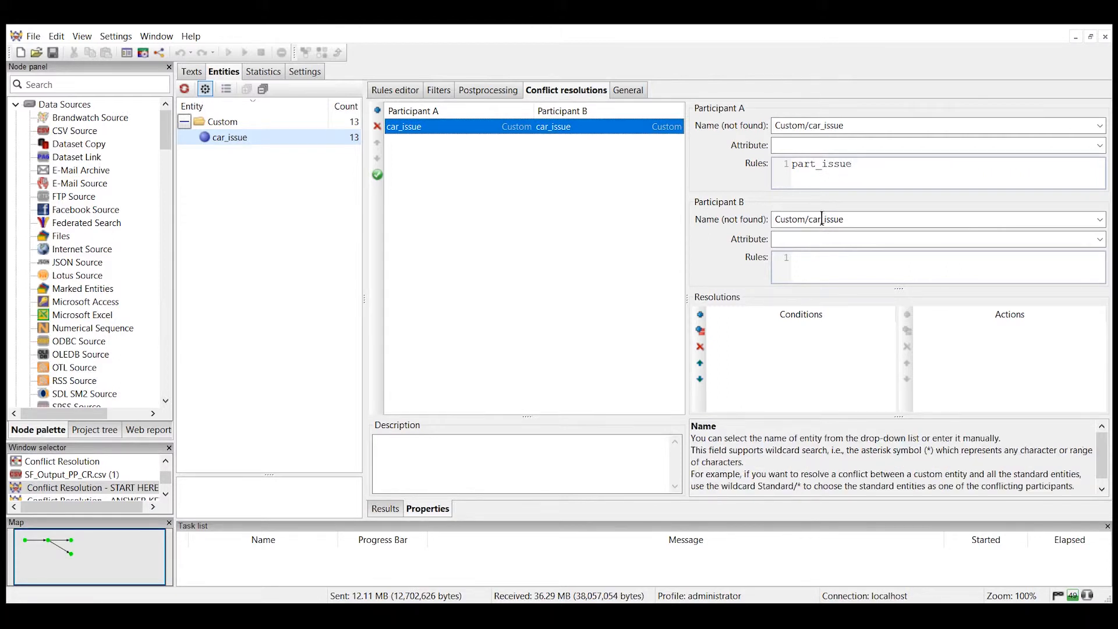
pyautogui.click(807, 260)
pyautogui.write('i')
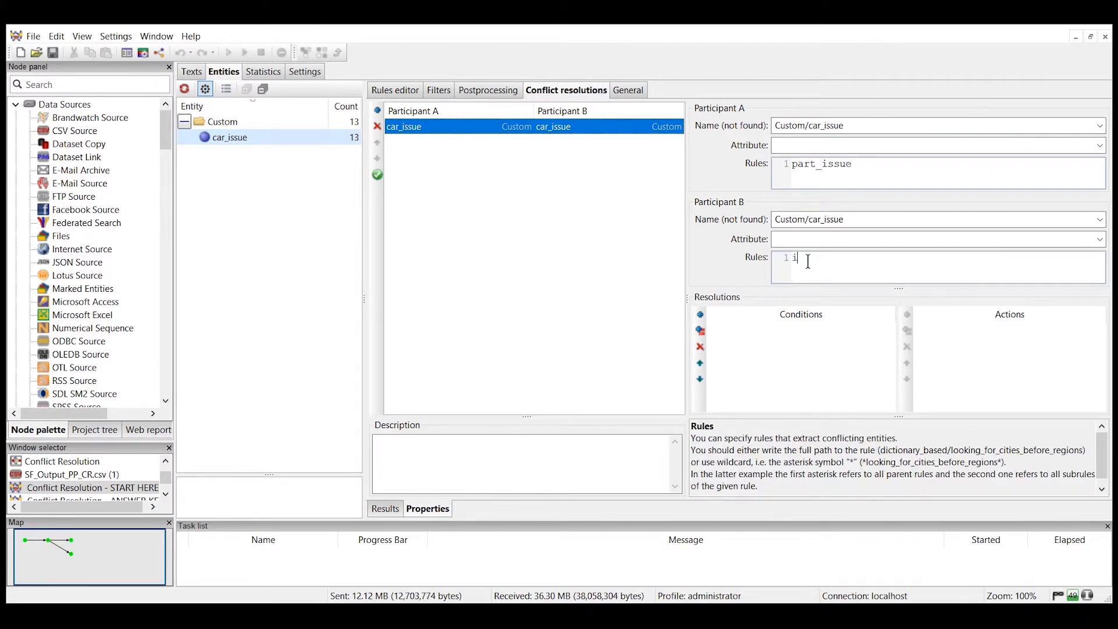
pyautogui.write('ssue_part')
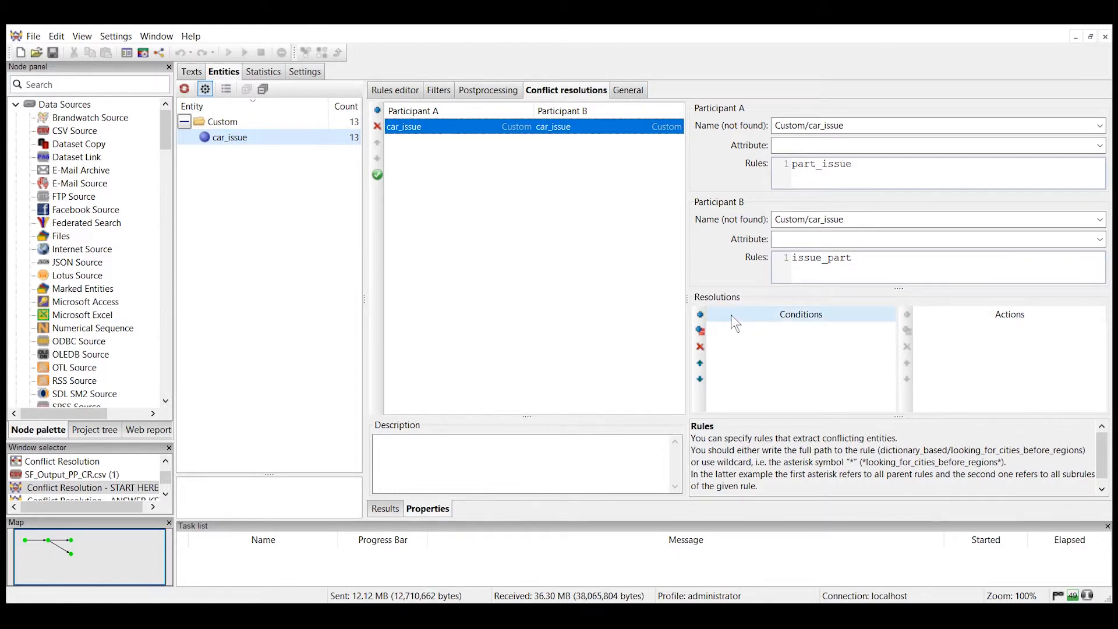
# Add a resolution condition for the pair and set it to "A intersects partly B".
pyautogui.click(699, 315)
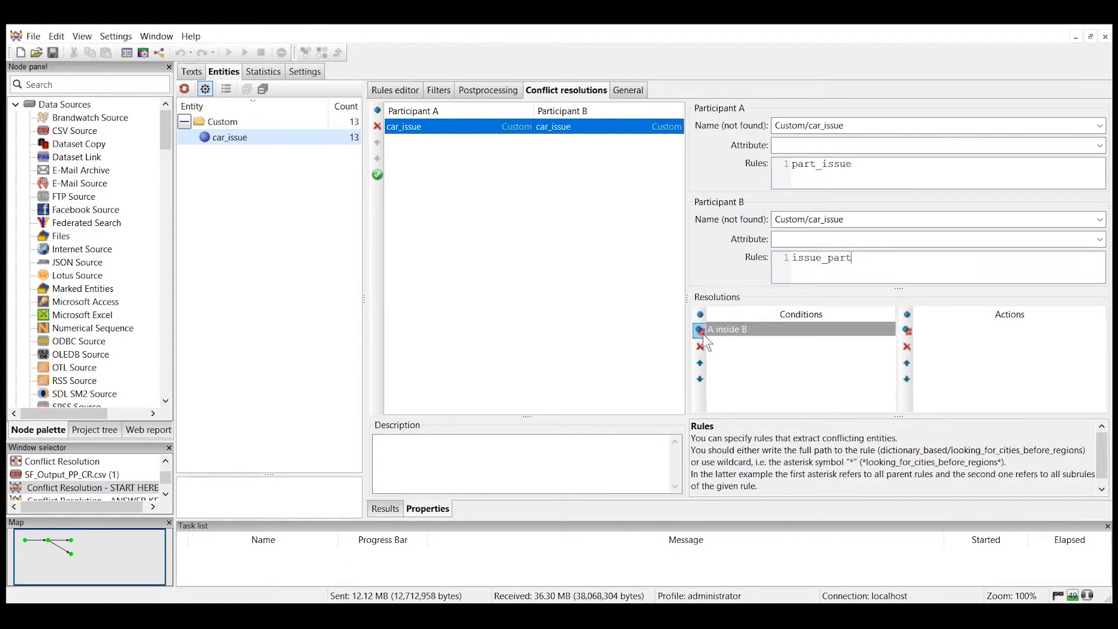
pyautogui.click(743, 336)
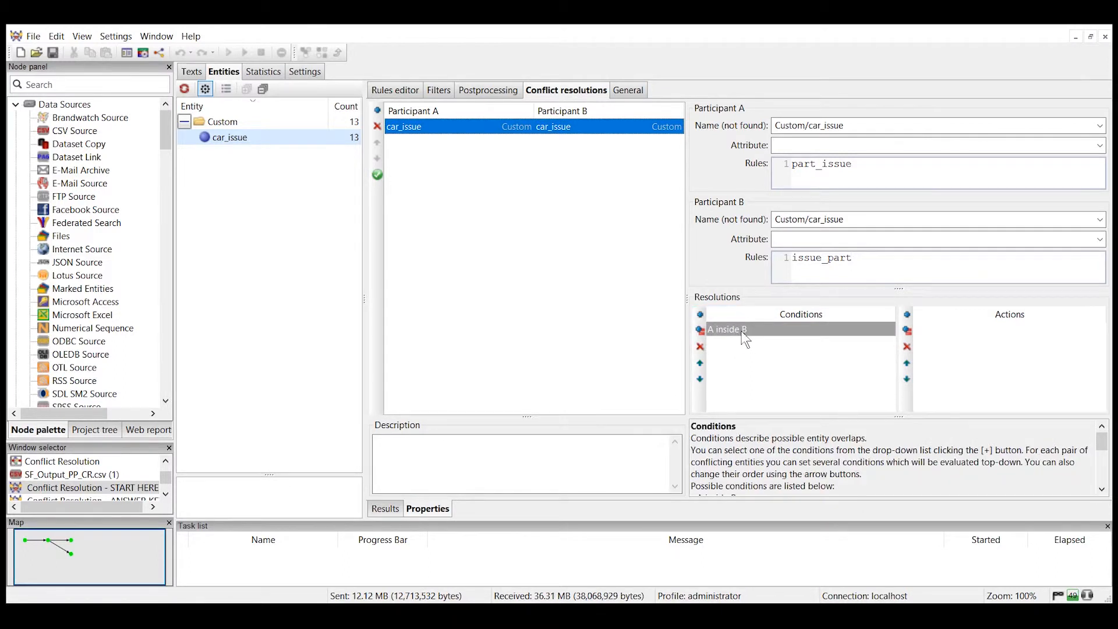
pyautogui.click(880, 326)
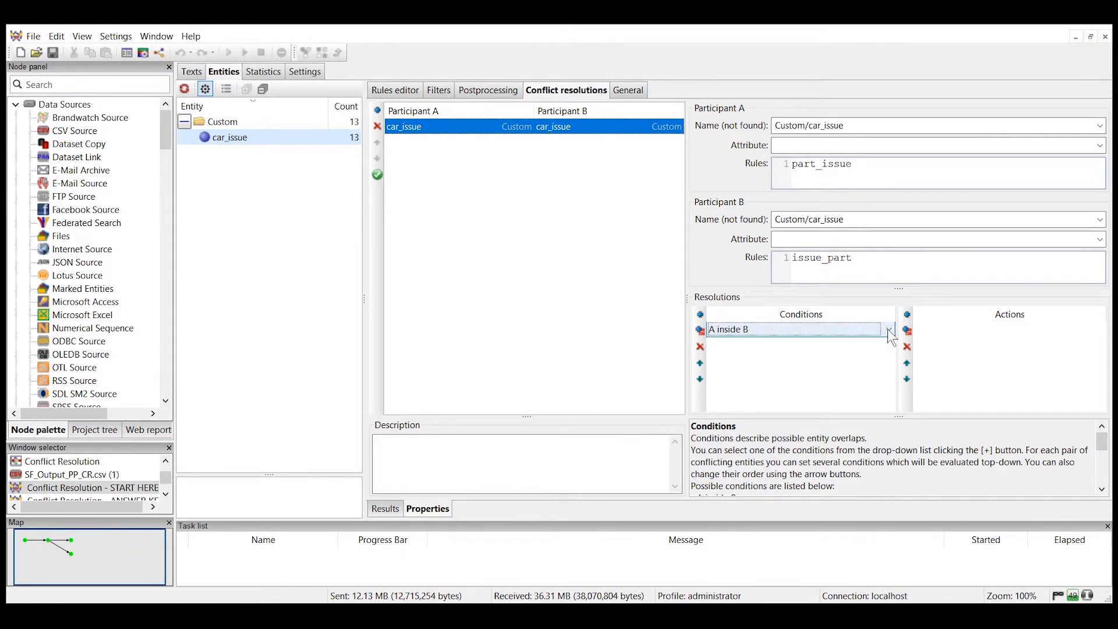
pyautogui.click(888, 330)
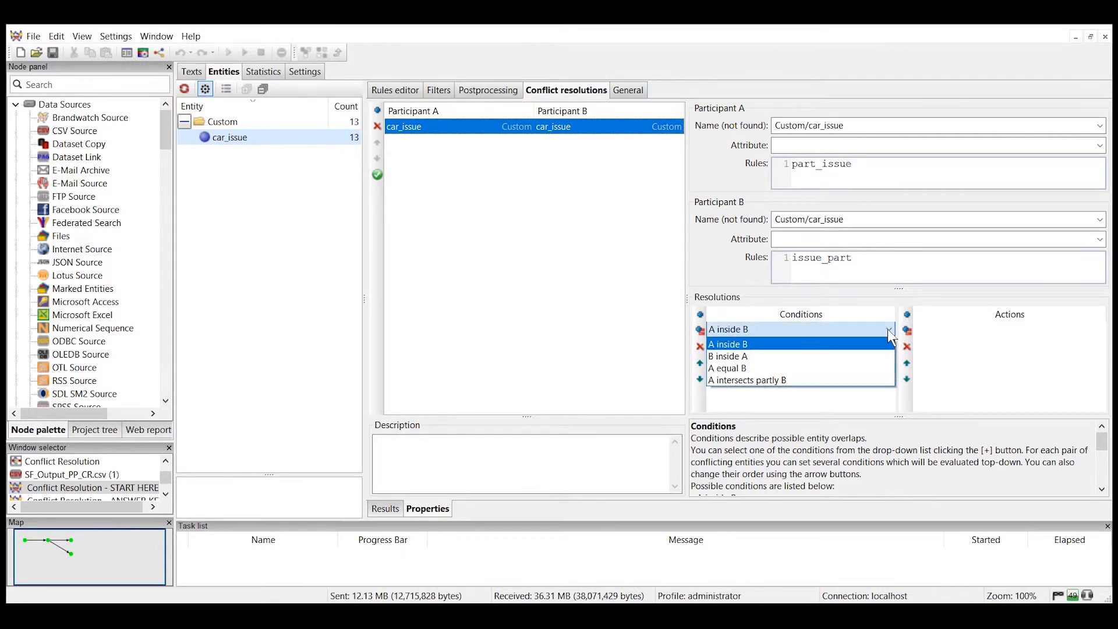
pyautogui.click(780, 380)
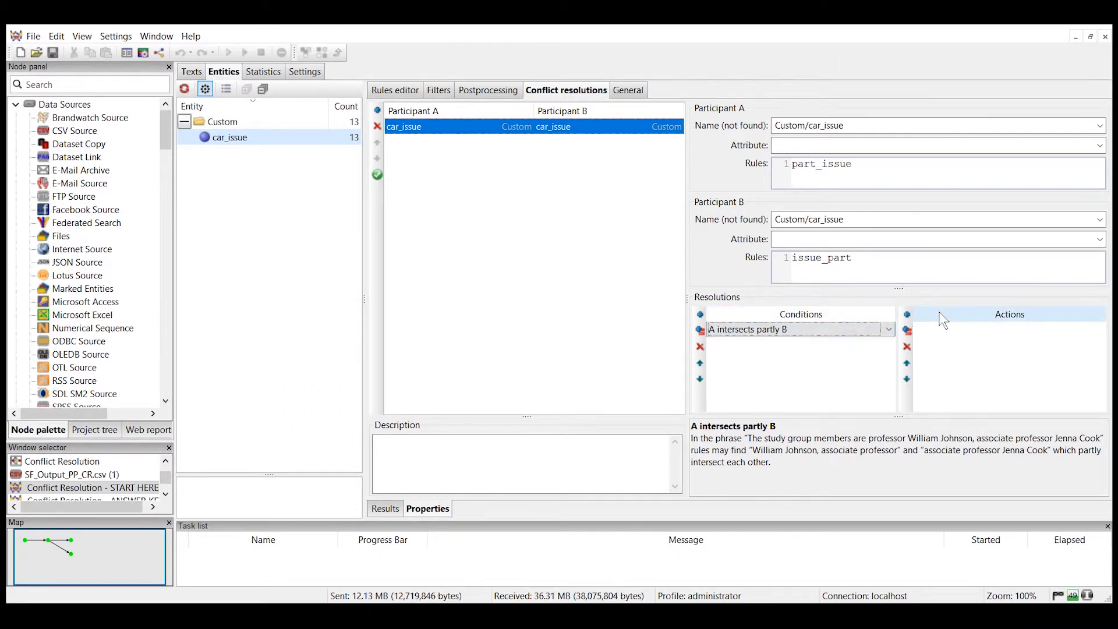
# Add an action for the partial intersection condition and set it to "Keep A".
pyautogui.click(908, 314)
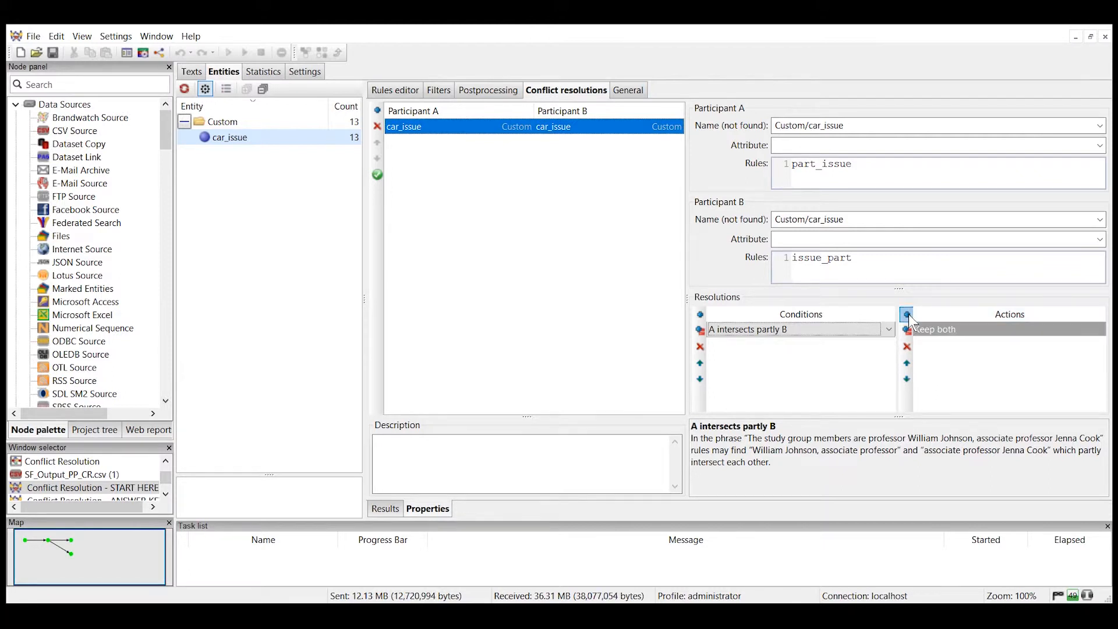
pyautogui.click(1070, 330)
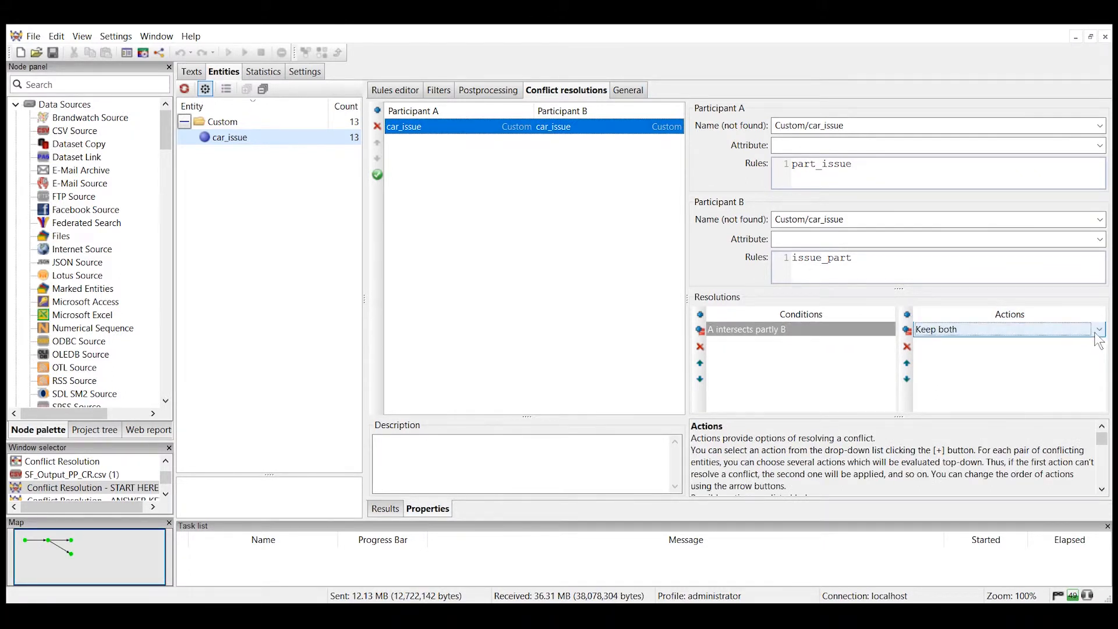
pyautogui.click(1099, 331)
pyautogui.click(973, 355)
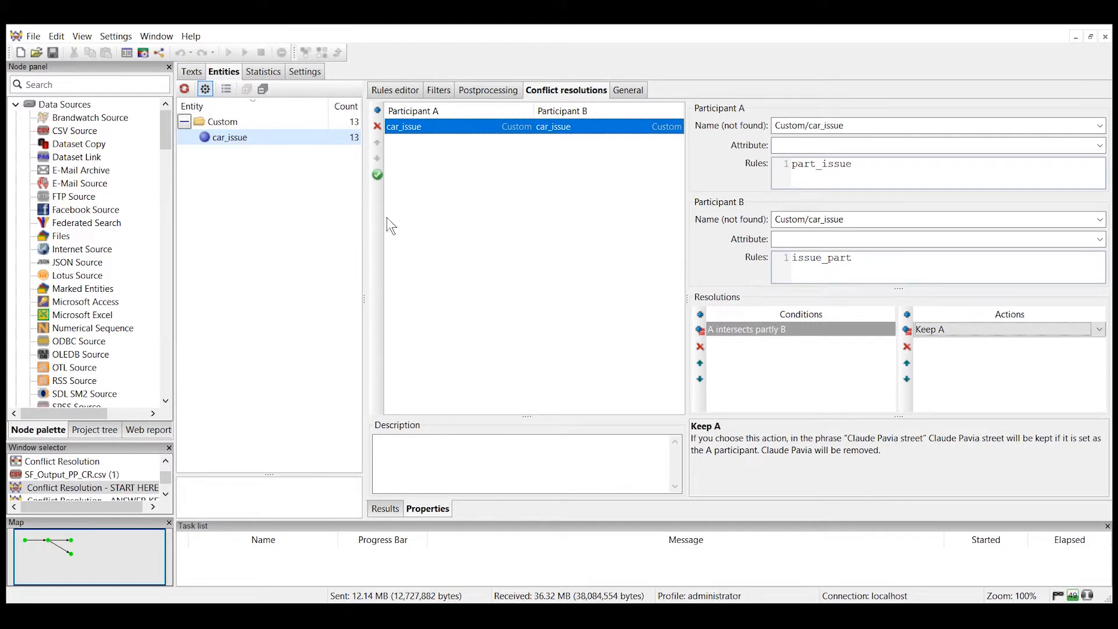
# Check the conflicts and re-execute the node, saving the modified overlap resolution options.
pyautogui.click(377, 174)
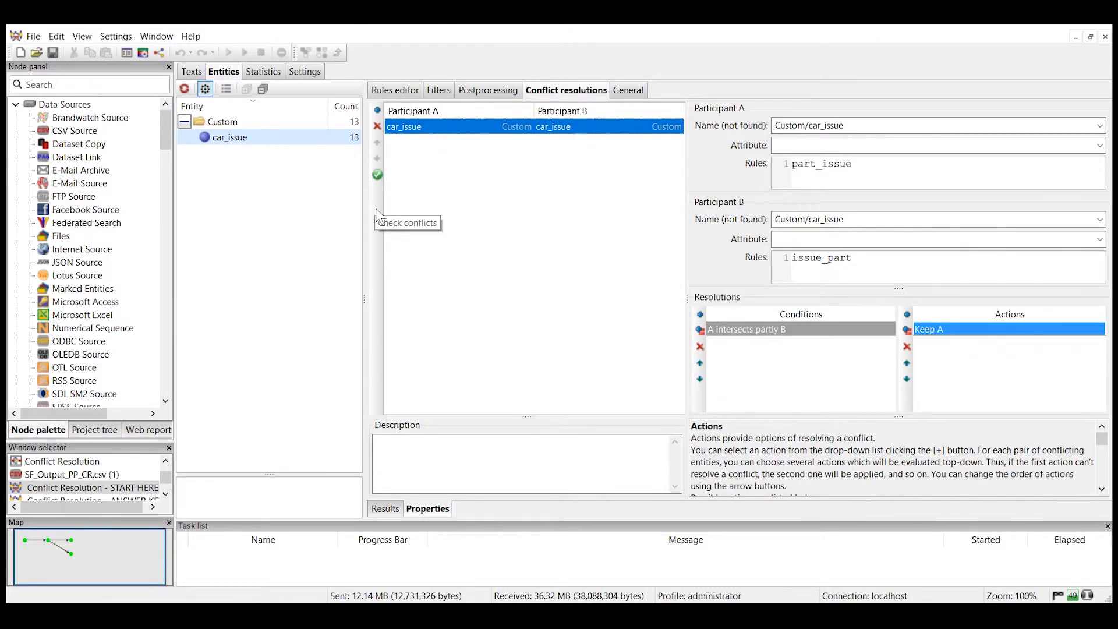
pyautogui.click(187, 90)
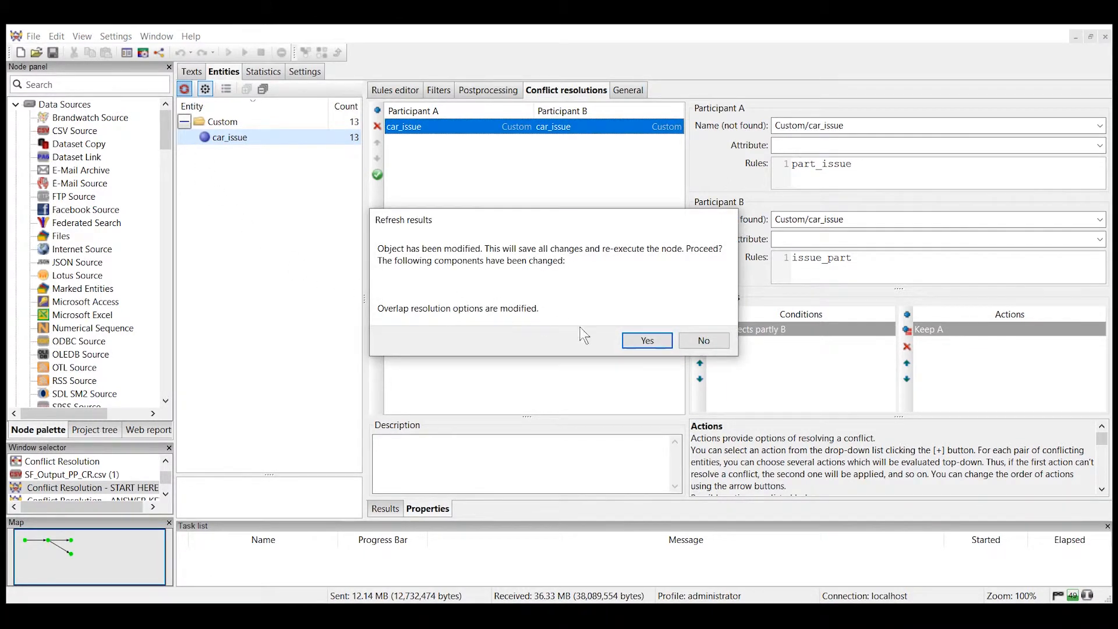
pyautogui.click(652, 344)
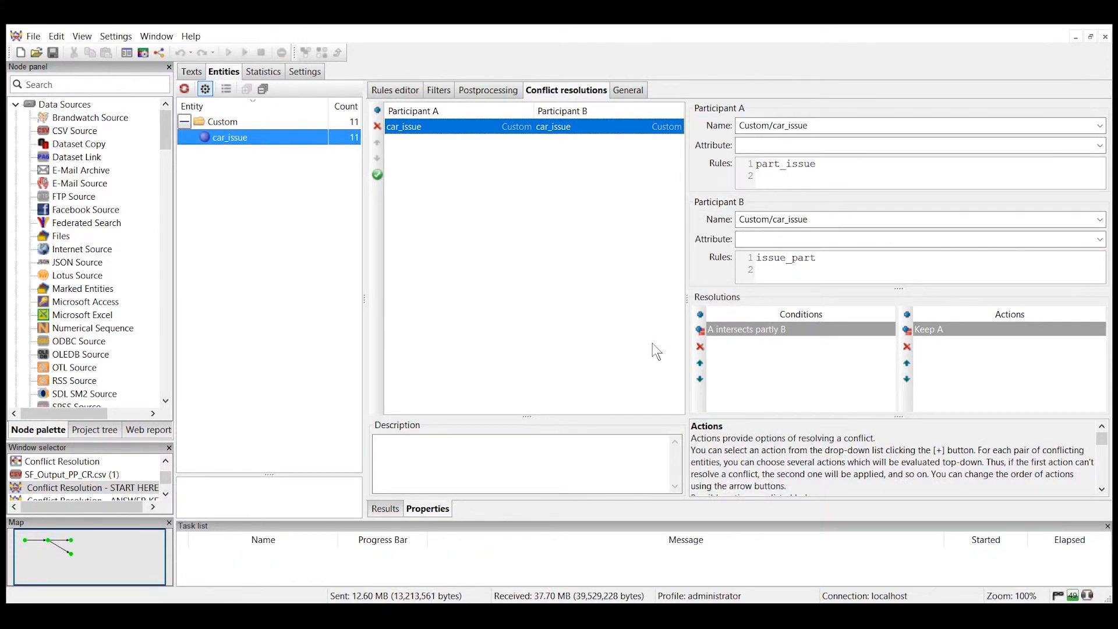
# Inspect the WIPERS STREAKING match in the refreshed results and return to the Conflict Resolution flowchart.
pyautogui.click(385, 509)
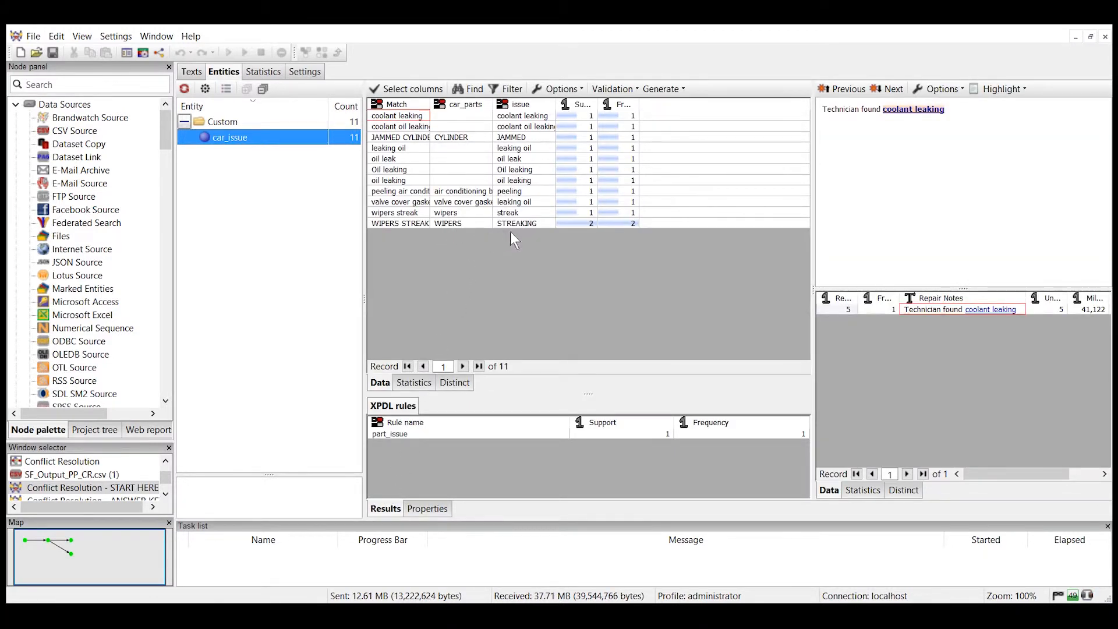
pyautogui.click(412, 222)
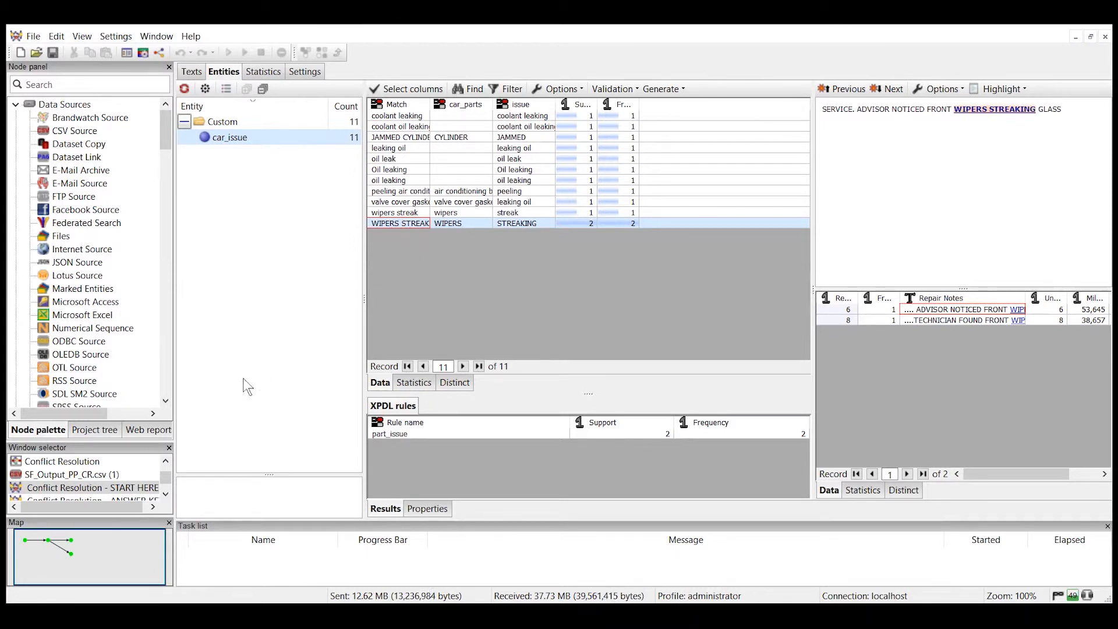
pyautogui.click(78, 463)
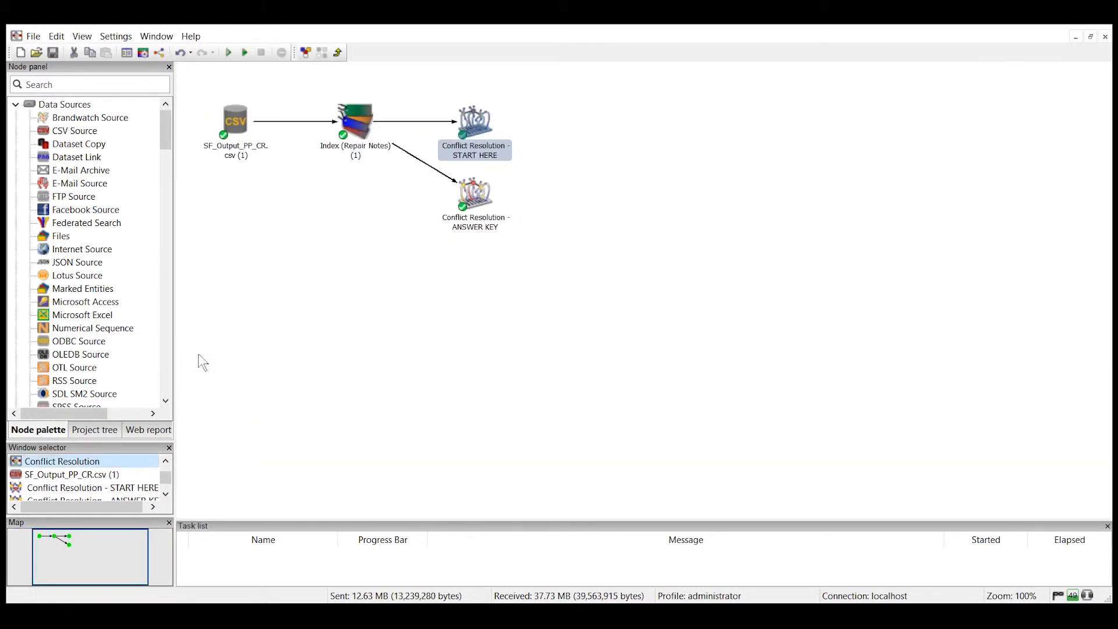
pyautogui.click(567, 305)
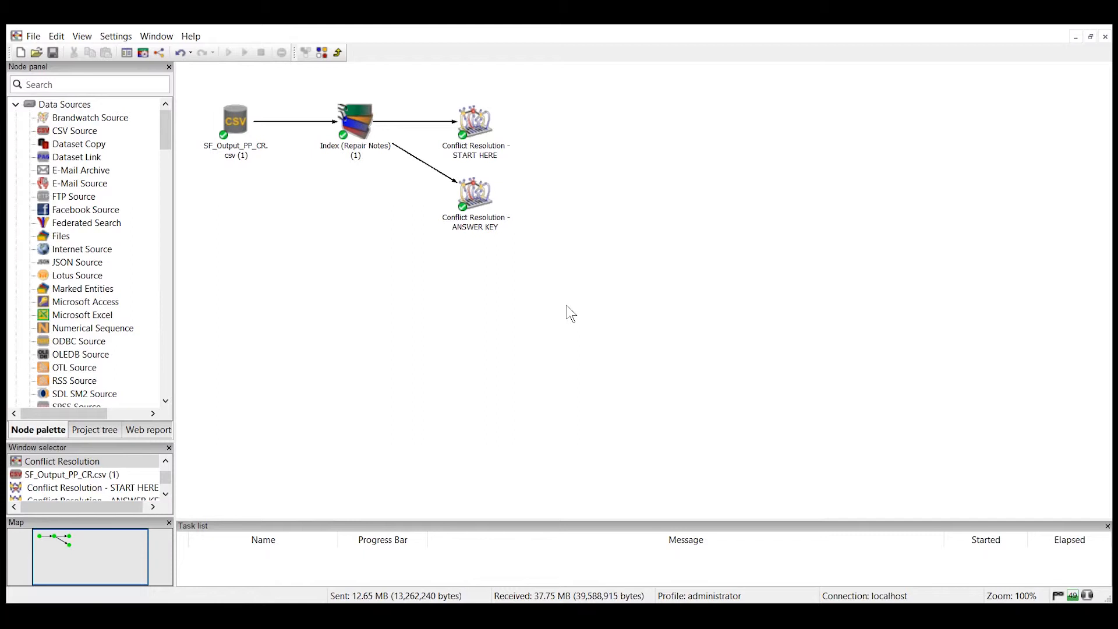
# Open the Conflict Resolution - ANSWER KEY node and examine the confidence lines in its part_issue and issue_part rules.
pyautogui.doubleClick(470, 192)
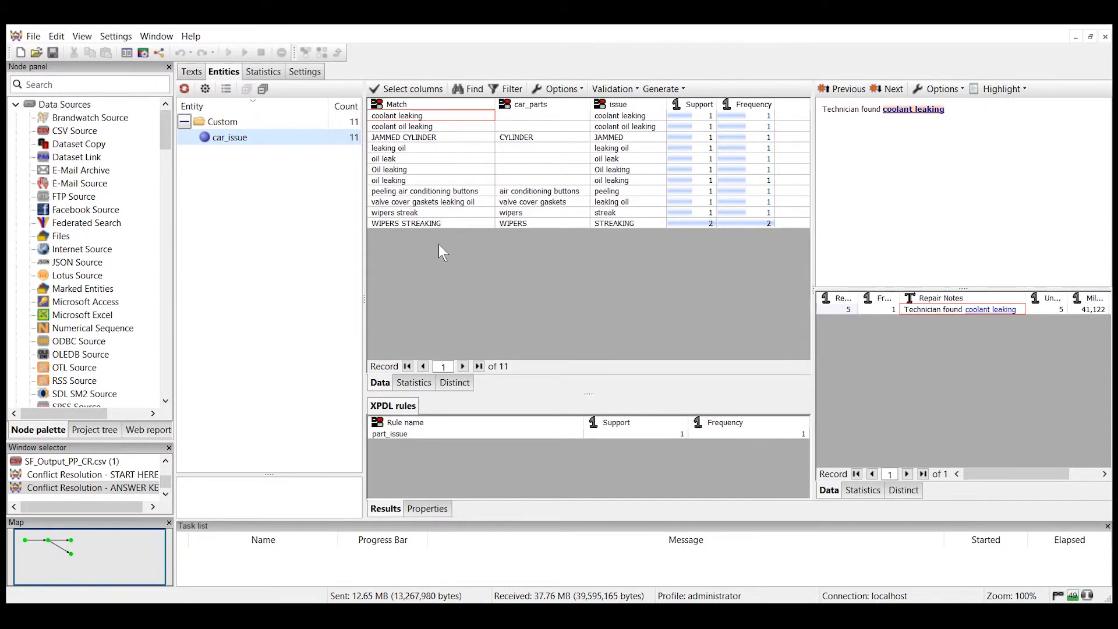
pyautogui.click(206, 89)
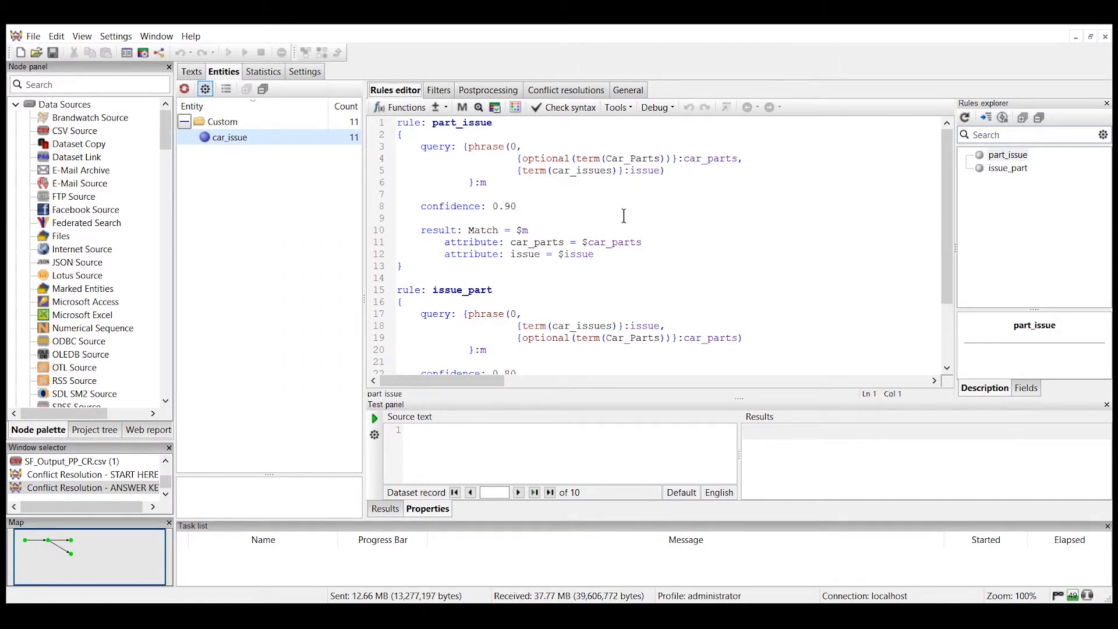
pyautogui.moveTo(420, 206); pyautogui.dragTo(517, 206)
pyautogui.click(690, 212)
pyautogui.scroll(-1, 699, 233)
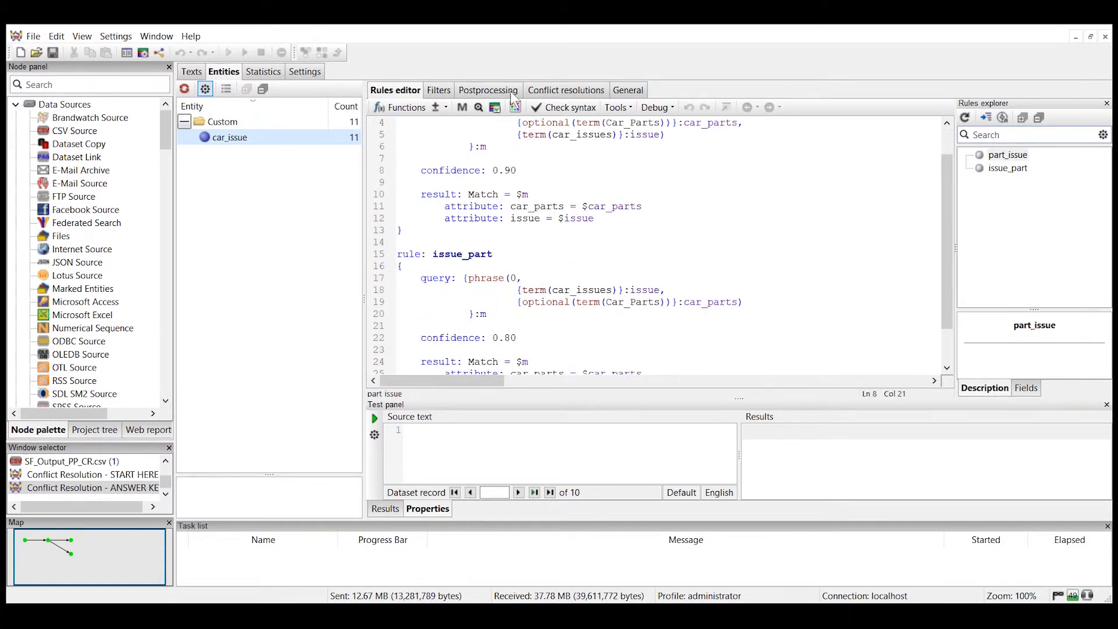
# Review the answer key's conflict resolution participants, condition and action, and reopen its match results.
pyautogui.click(571, 91)
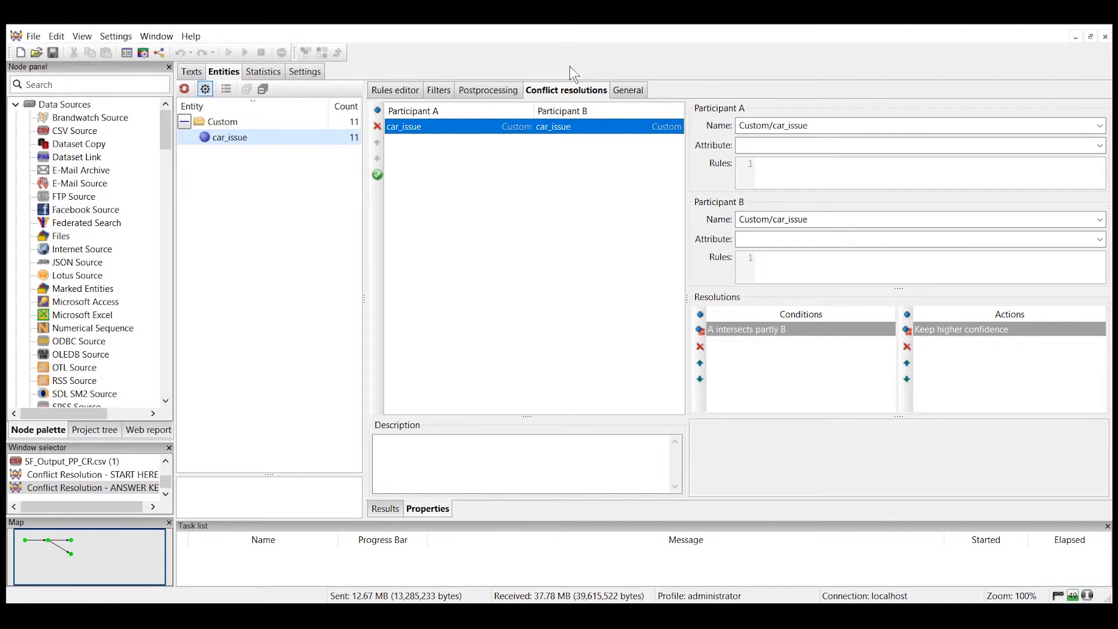
pyautogui.click(754, 129)
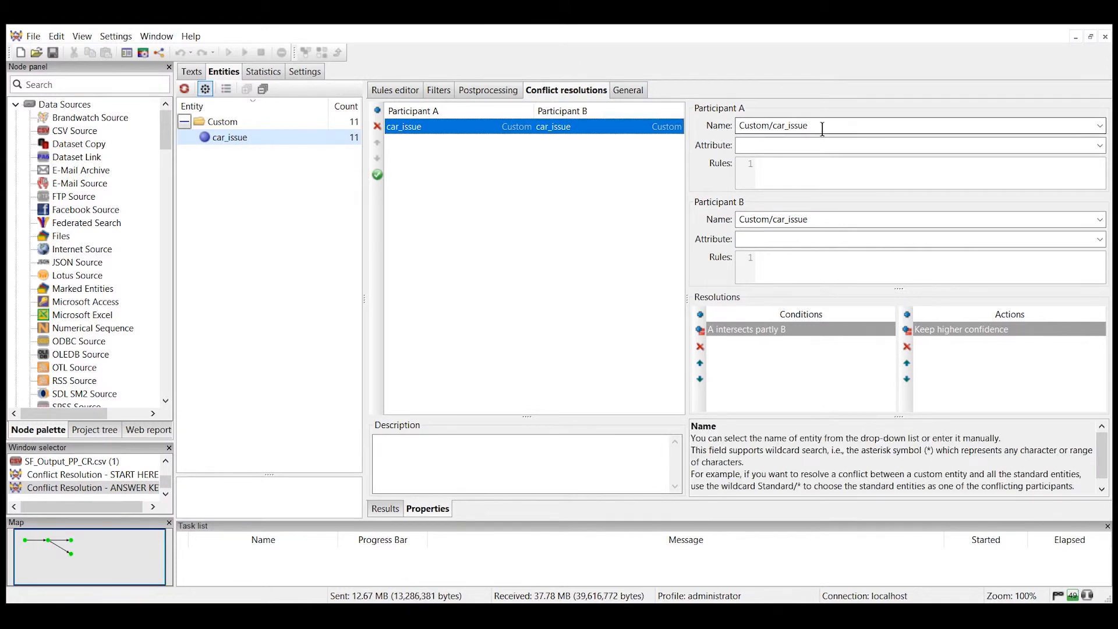
pyautogui.click(823, 220)
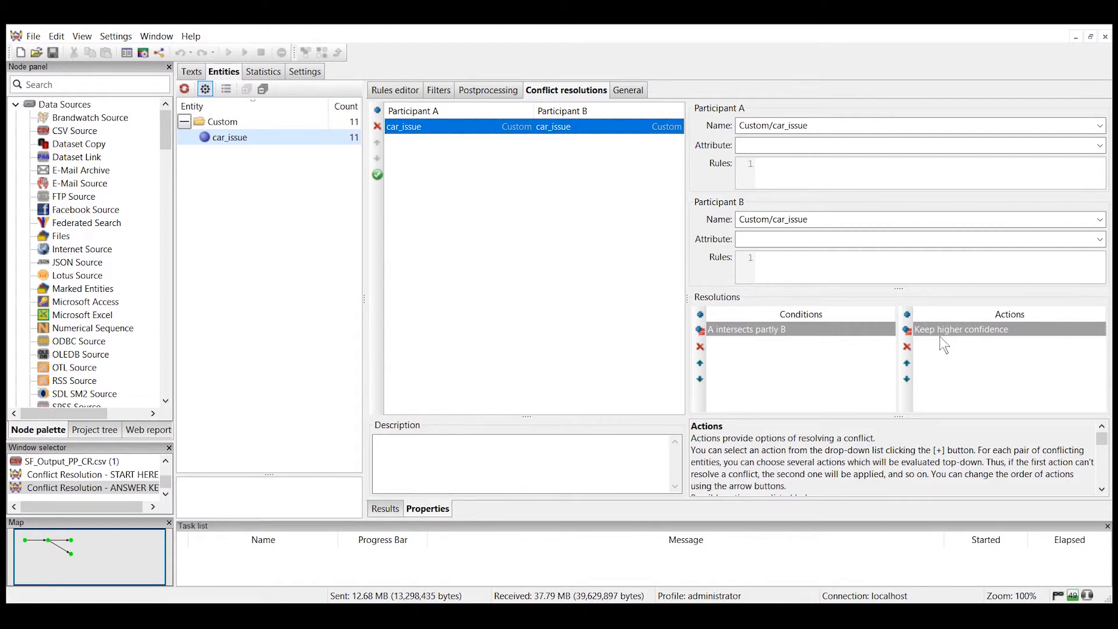
pyautogui.click(386, 509)
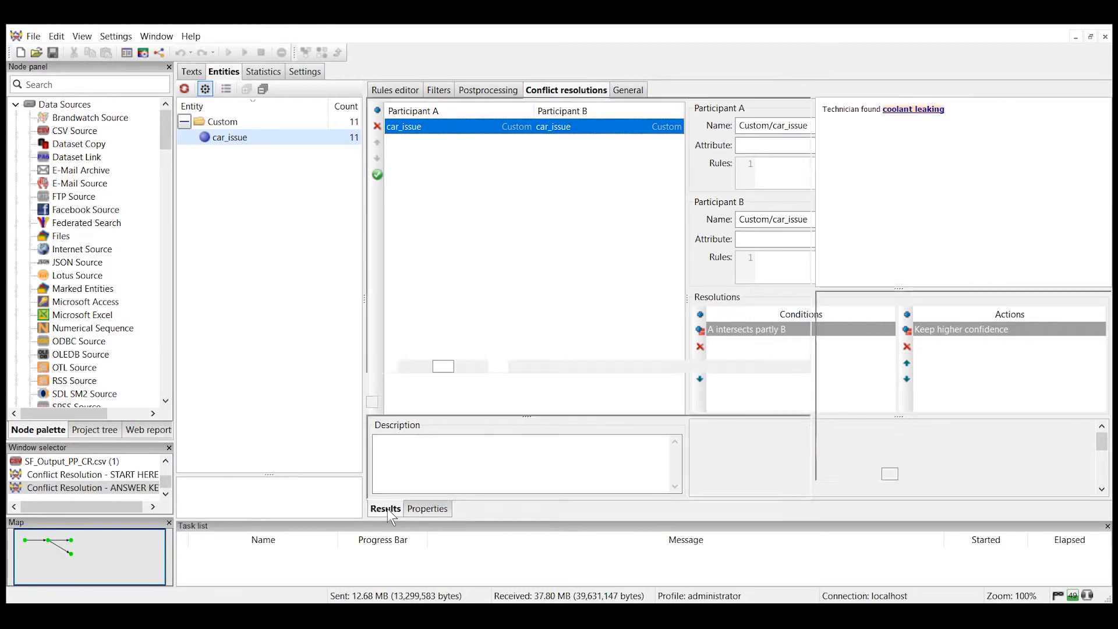